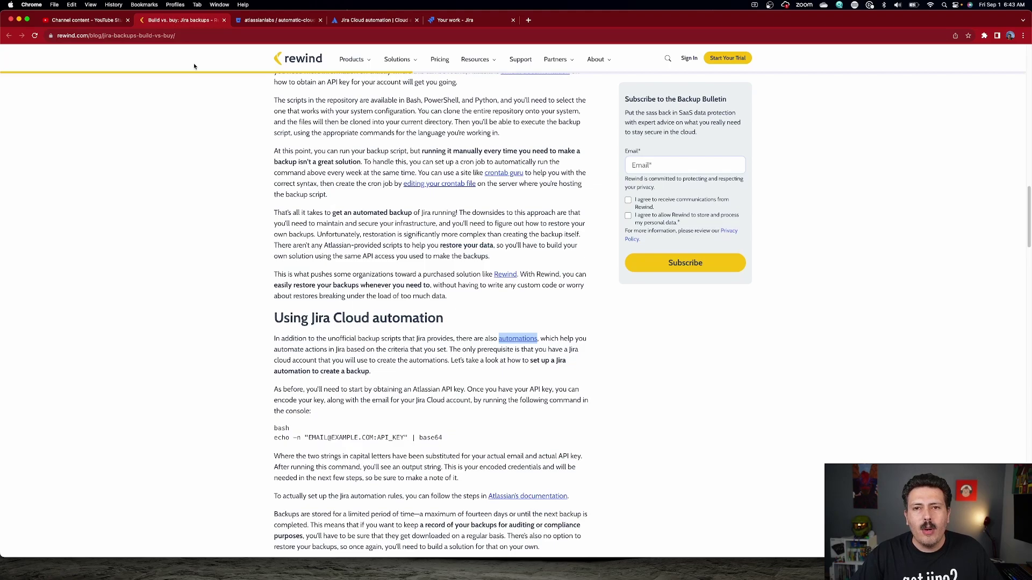
# Step: Review the Rewind article on building versus buying Jira backups, from its table of contents to the Atlassian-provided backup scripts section
pyautogui.scroll(20, 376, 179)
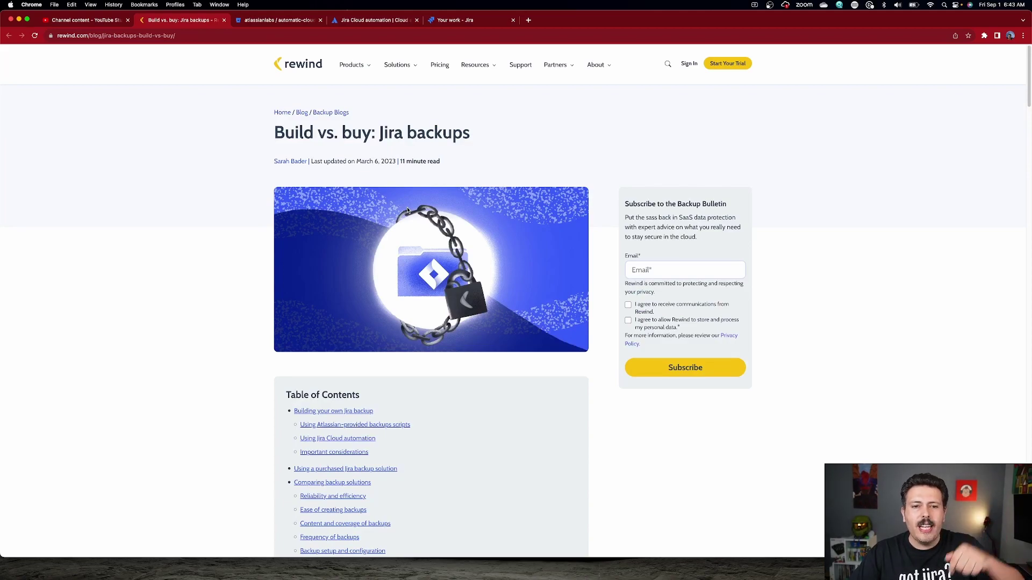
pyautogui.scroll(-3, 486, 304)
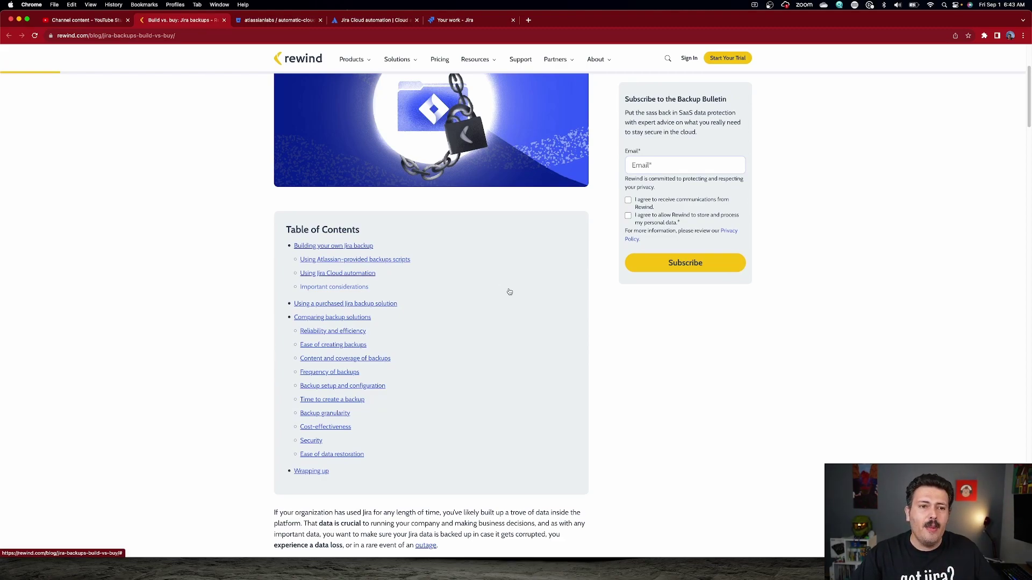
pyautogui.scroll(-2, 509, 292)
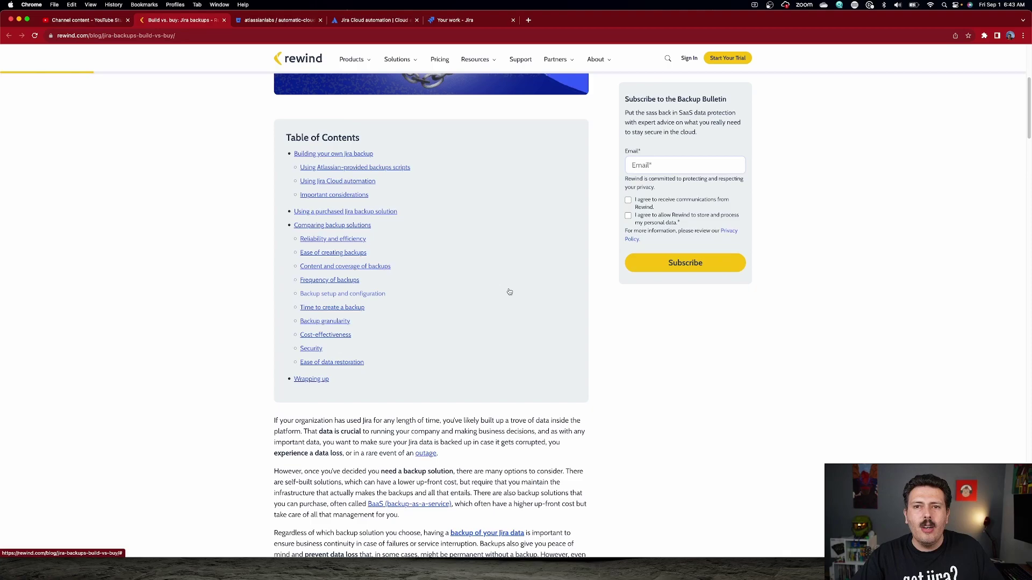
pyautogui.scroll(-10, 510, 292)
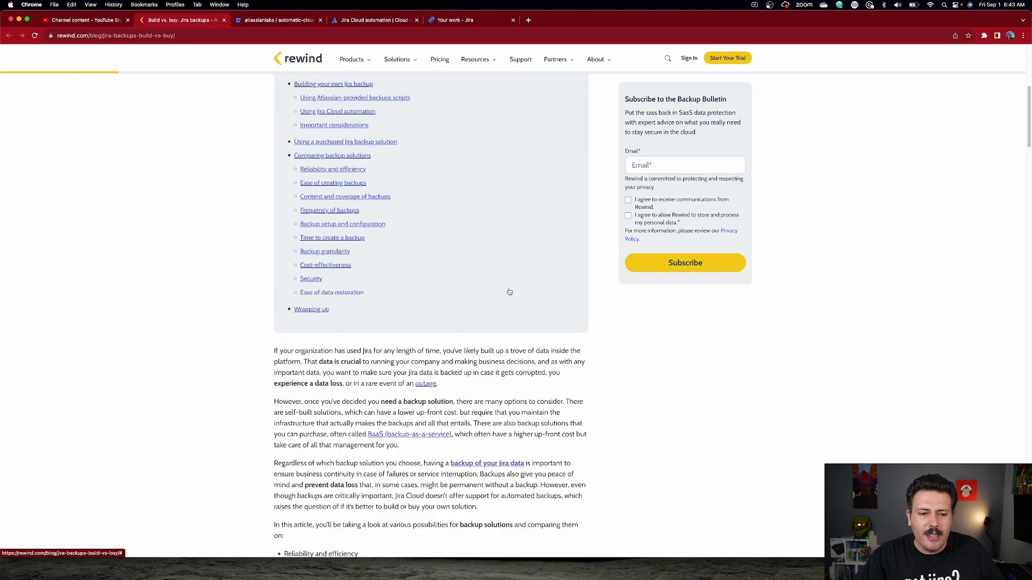
pyautogui.scroll(-2, 509, 289)
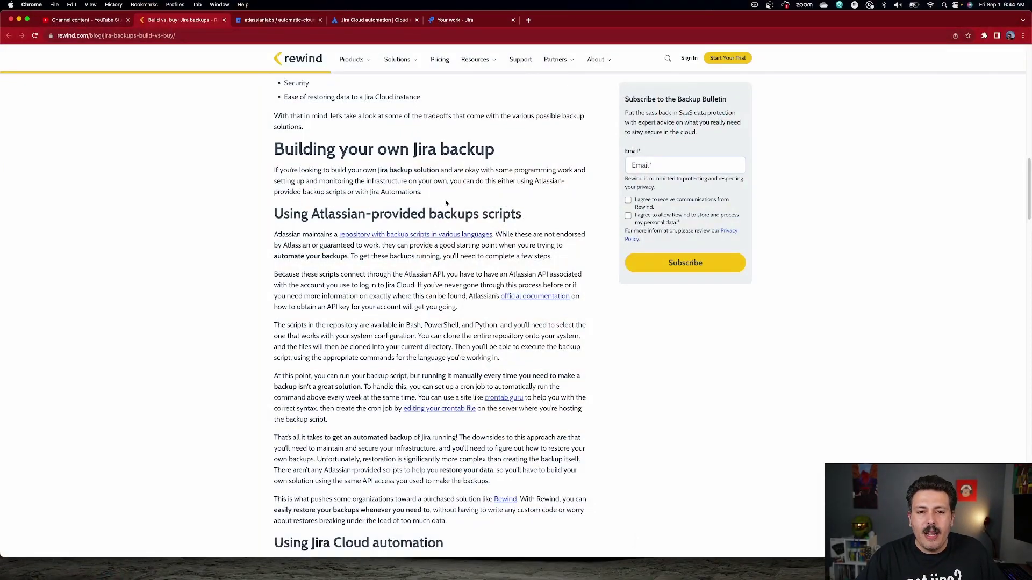
# Step: Examine the automatic-cloud-backup repository's files and README in Bitbucket, and return to the Rewind article's section on backup scripts
pyautogui.click(281, 20)
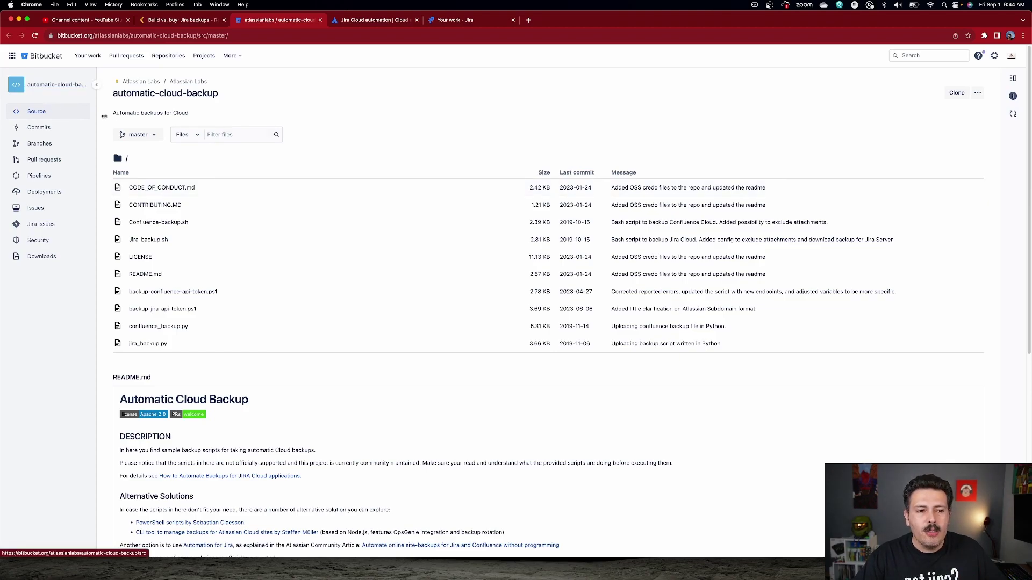
pyautogui.scroll(-1, 349, 212)
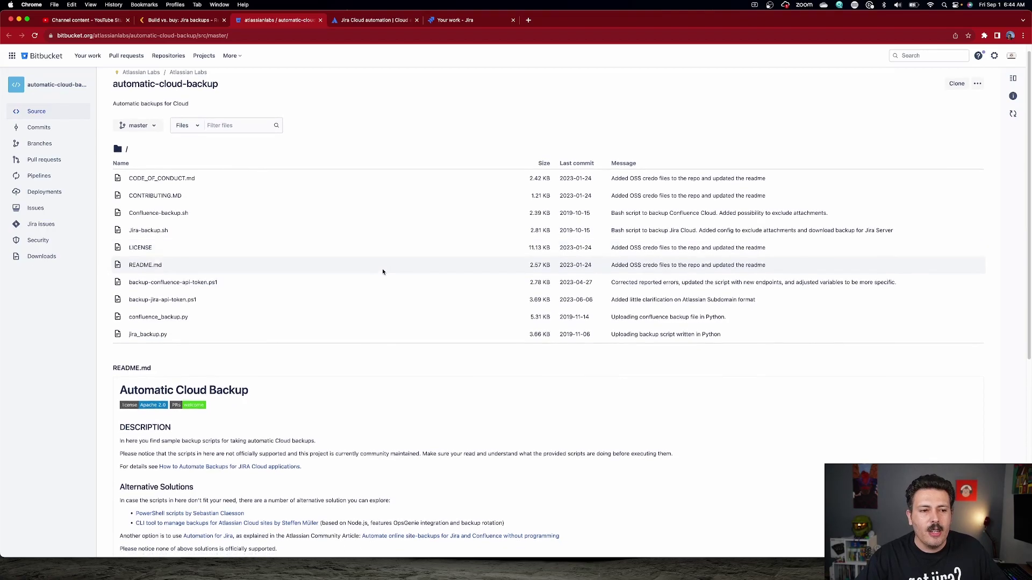
pyautogui.scroll(-8, 397, 264)
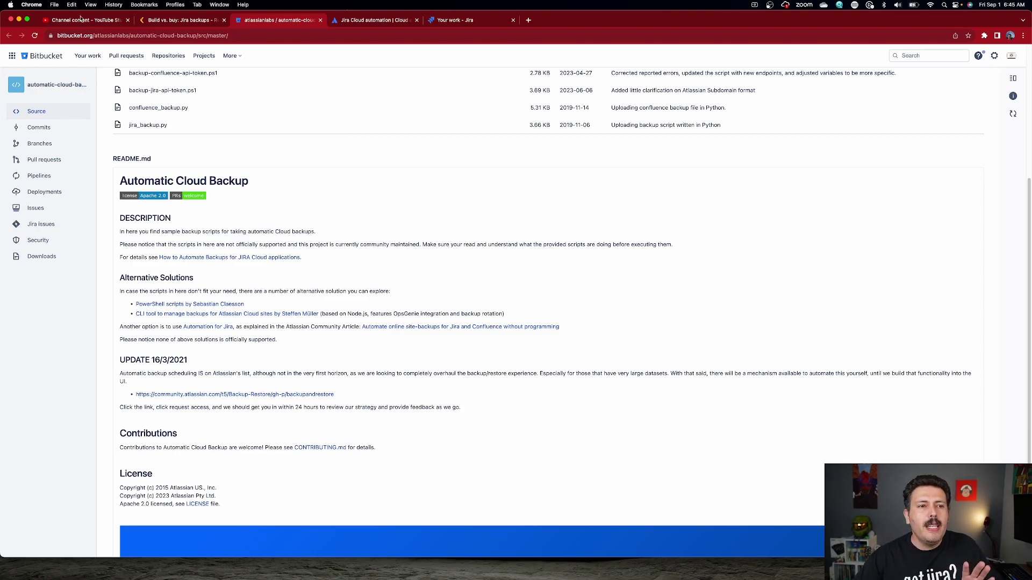
pyautogui.click(198, 22)
pyautogui.scroll(-2, 439, 300)
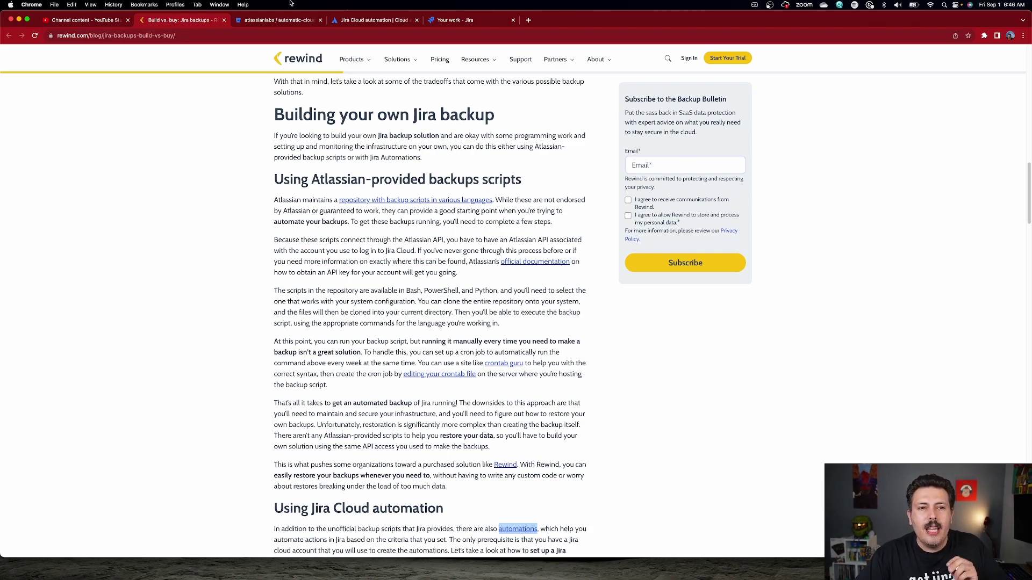
# Step: Open README.md in the Bitbucket automatic-cloud-backup repository and read its description and alternative solutions
pyautogui.click(288, 20)
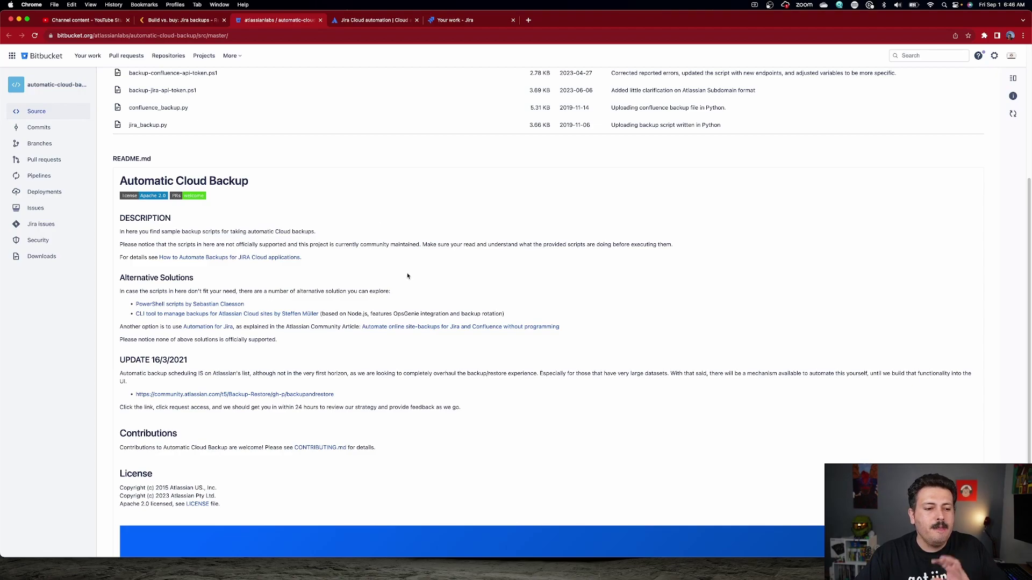
pyautogui.scroll(3, 368, 300)
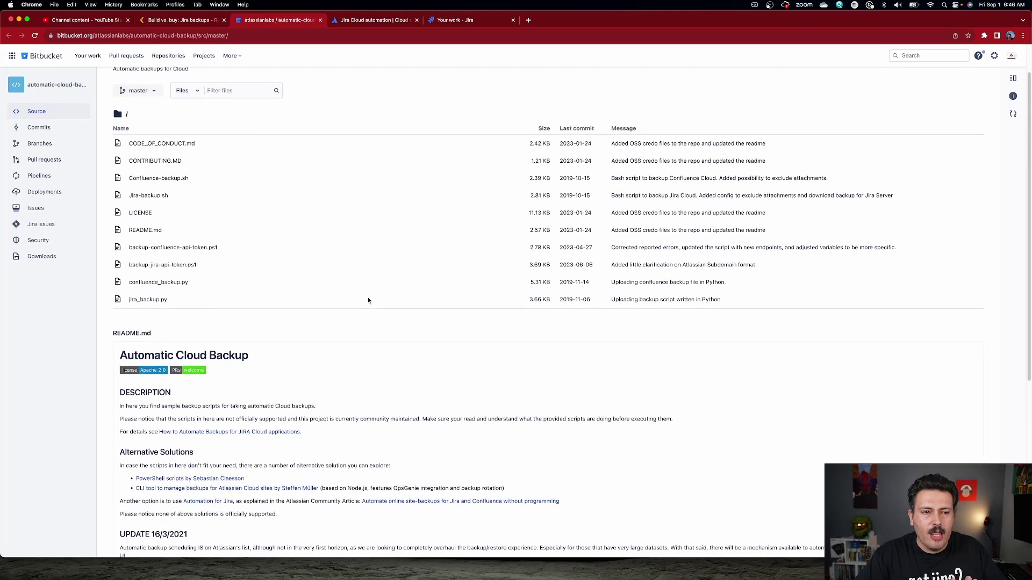
pyautogui.click(144, 230)
pyautogui.scroll(-1, 272, 237)
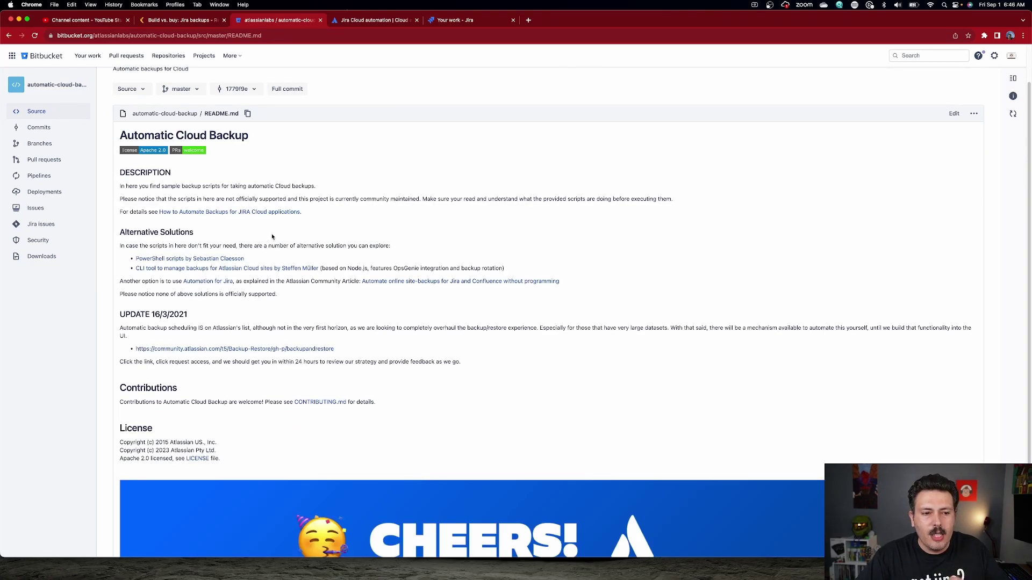
pyautogui.scroll(-1, 409, 307)
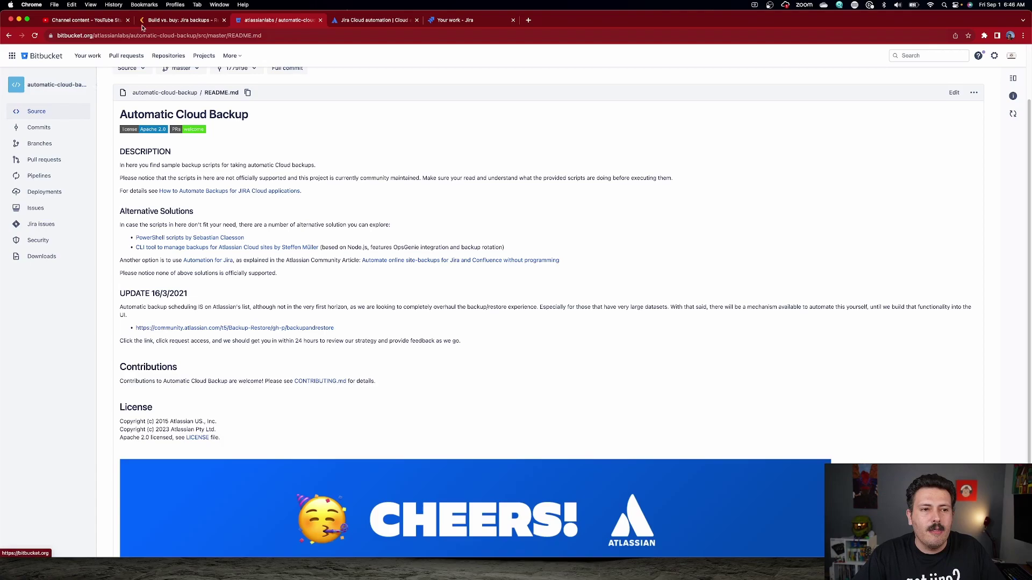
# Step: Read the Rewind article's Jira Cloud automation section and open its linked Atlassian documentation in a new tab
pyautogui.click(180, 20)
pyautogui.scroll(-5, 391, 316)
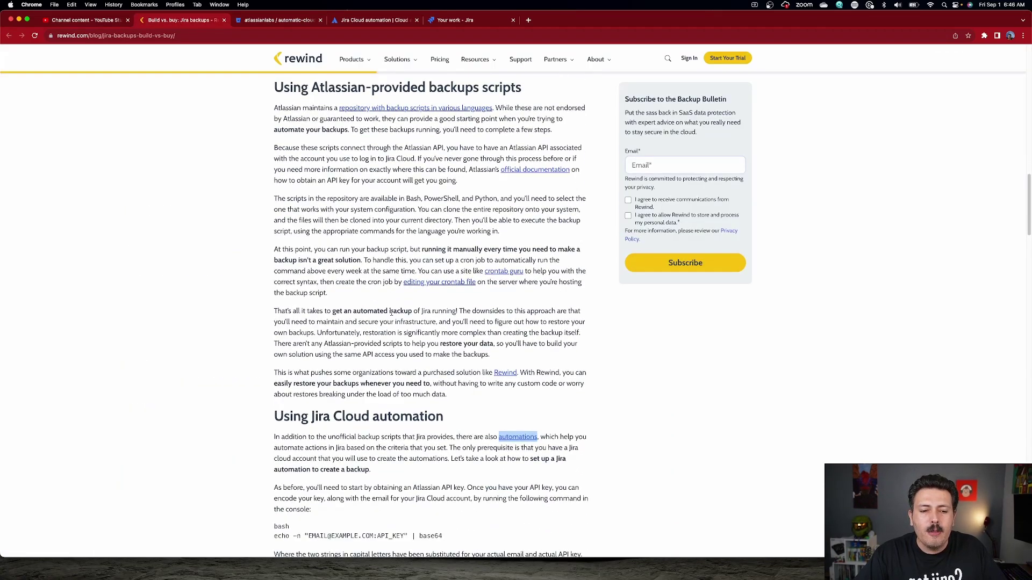
pyautogui.scroll(-2, 392, 316)
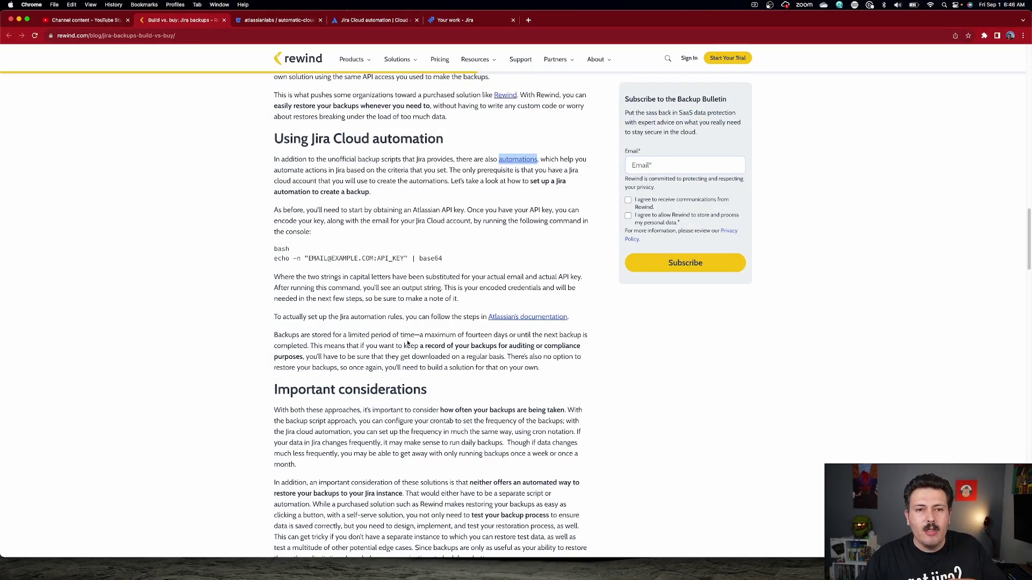
pyautogui.rightClick(542, 317)
pyautogui.click(565, 321)
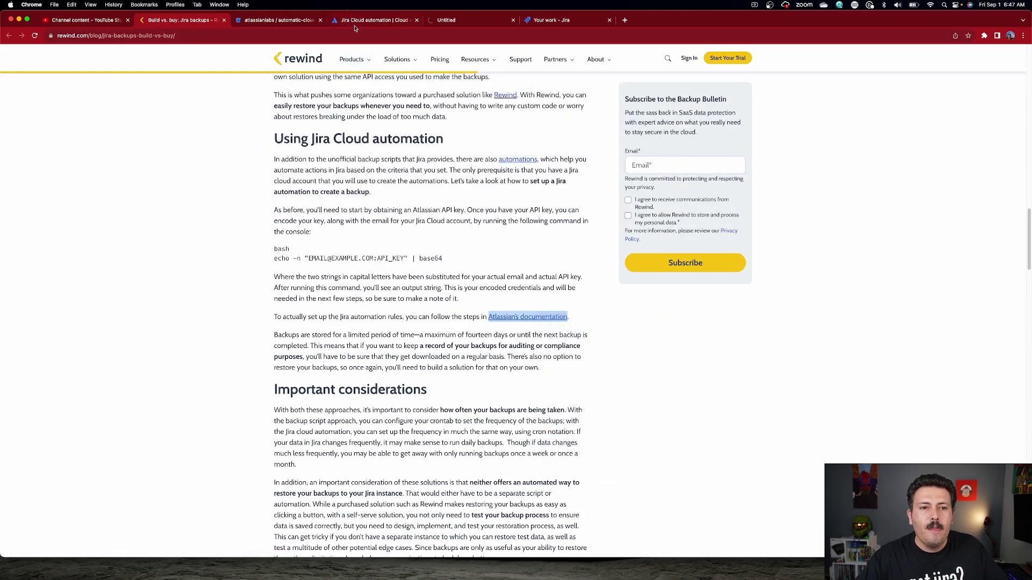
pyautogui.click(454, 22)
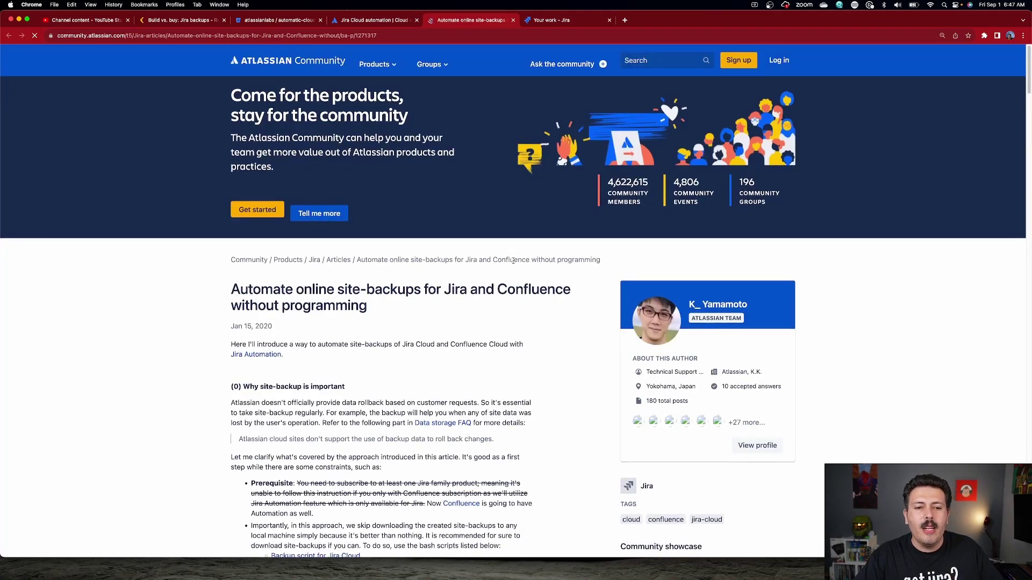
# Step: Read the community article's introduction and Preparation section, highlighting the instructions on issuing an API token and encoding the credentials
pyautogui.scroll(-5, 513, 261)
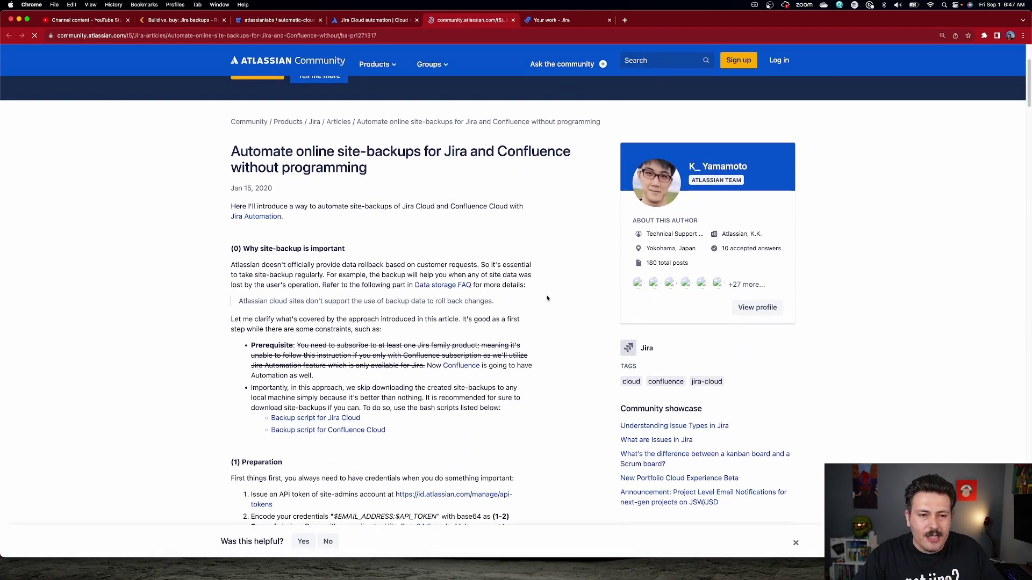
pyautogui.scroll(-2, 547, 298)
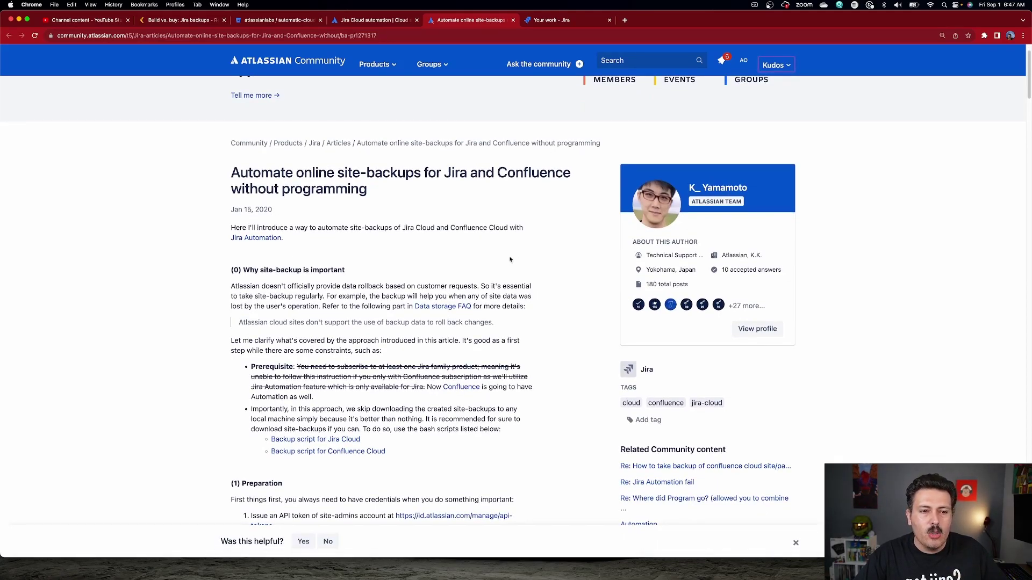
pyautogui.scroll(-6, 525, 264)
pyautogui.scroll(1, 525, 263)
pyautogui.scroll(-5, 525, 264)
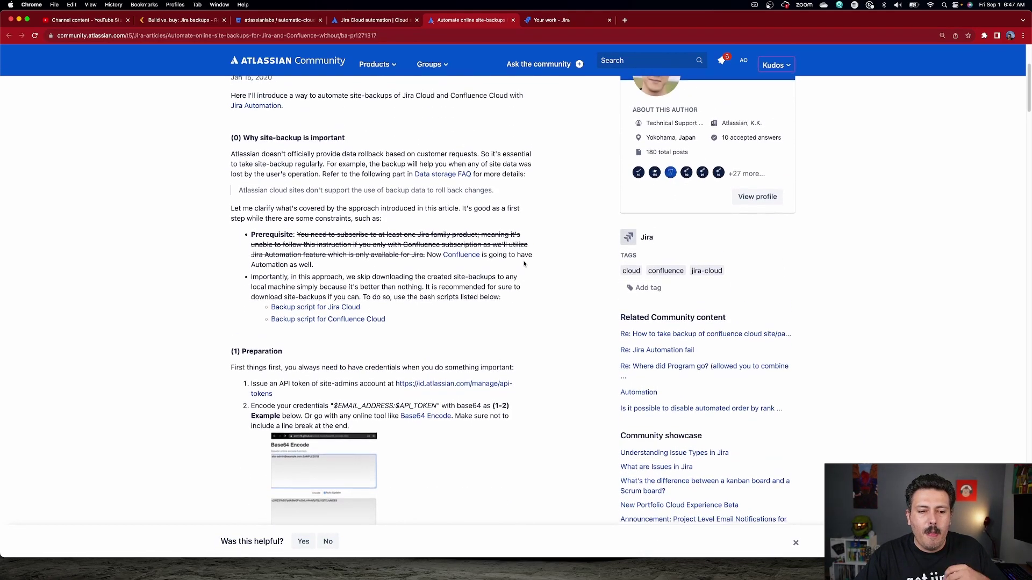
pyautogui.moveTo(256, 258); pyautogui.dragTo(367, 261)
pyautogui.scroll(-2, 366, 260)
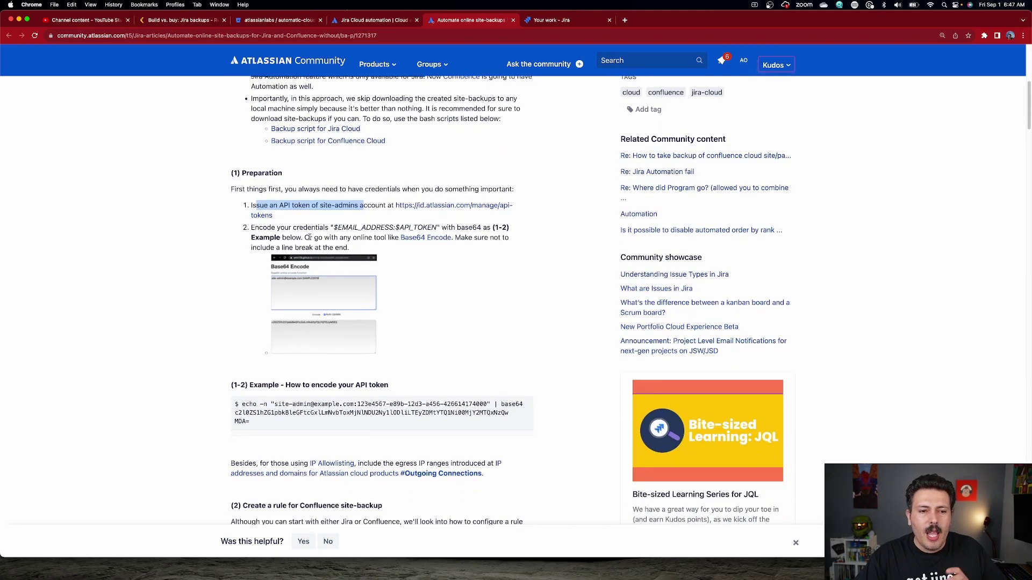
pyautogui.moveTo(304, 228); pyautogui.dragTo(419, 248)
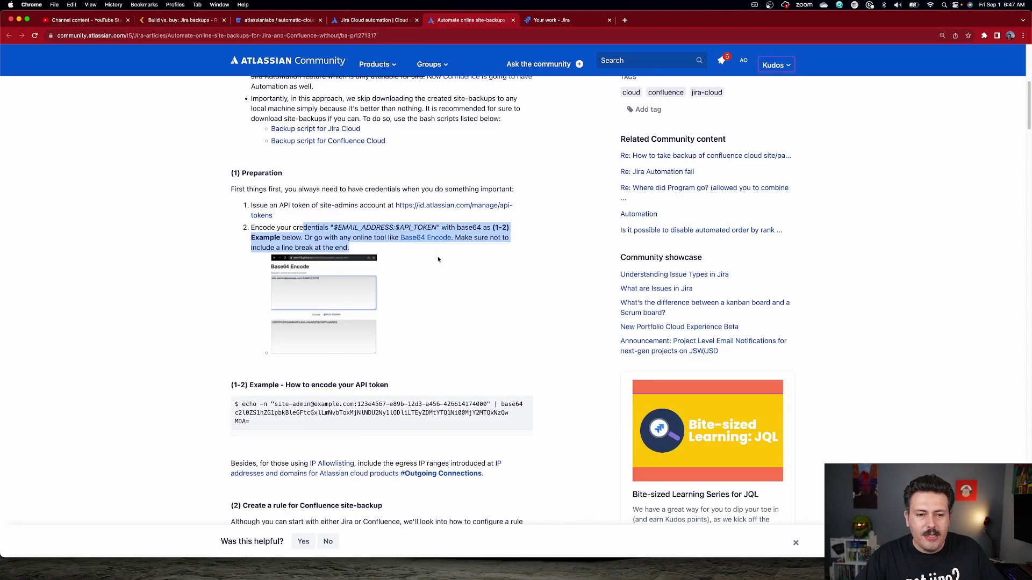
# Step: Examine the API token encoding example and the steps for creating a Confluence site-backup automation rule
pyautogui.scroll(-5, 438, 260)
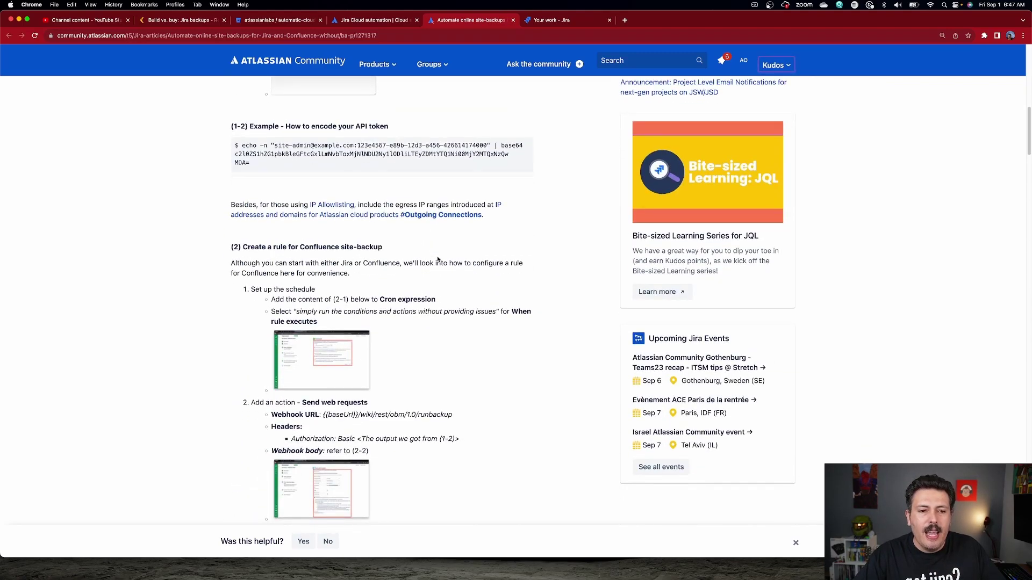
pyautogui.scroll(-5, 437, 259)
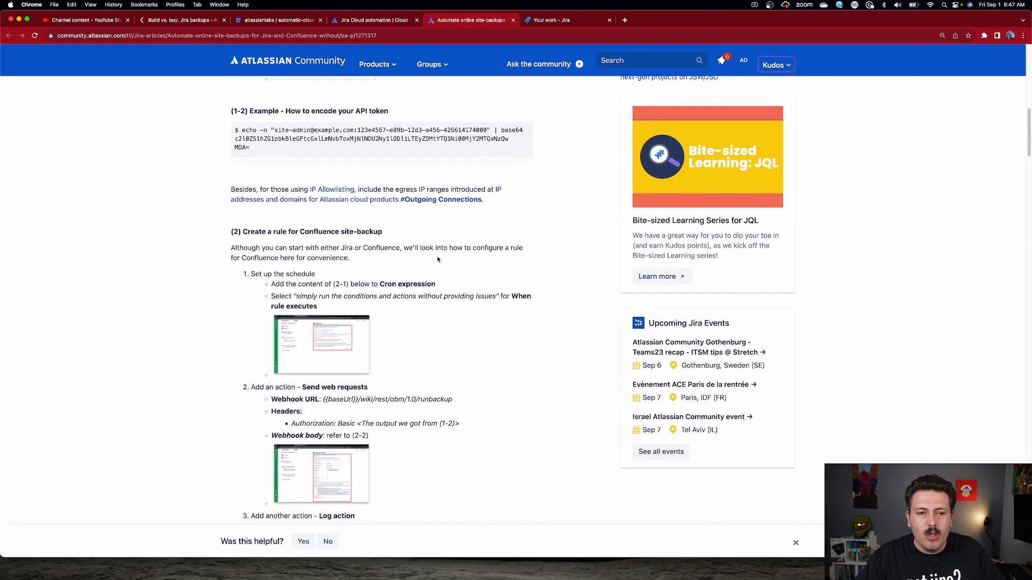
pyautogui.scroll(-3, 438, 260)
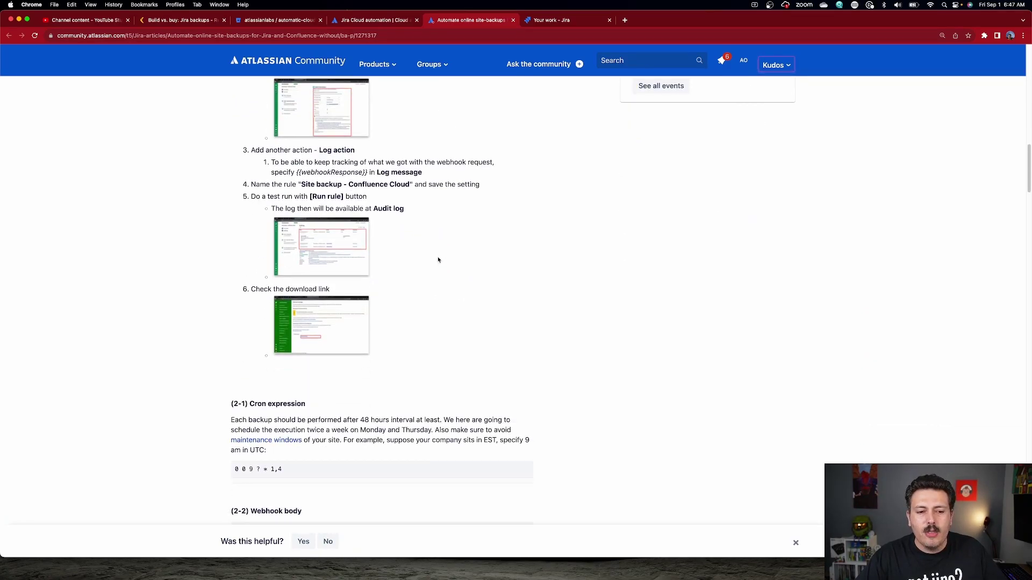
pyautogui.scroll(-1, 488, 301)
pyautogui.scroll(-1, 320, 367)
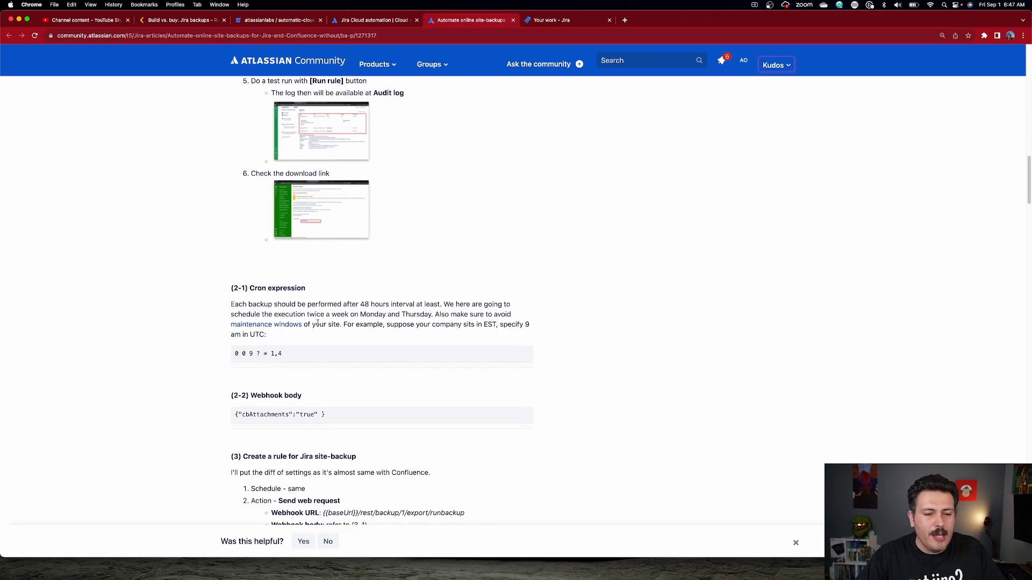
# Step: Examine the cron expression, webhook body, Jira site-backup rule and constraints sections of the article
pyautogui.scroll(-3, 318, 324)
pyautogui.scroll(-2, 317, 326)
pyautogui.scroll(-2, 318, 325)
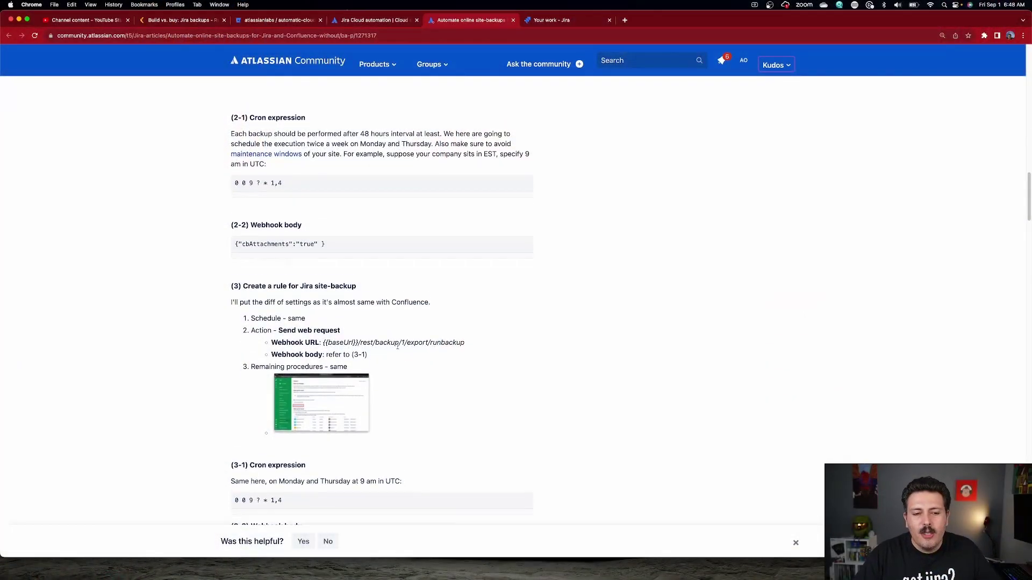
pyautogui.scroll(-5, 432, 354)
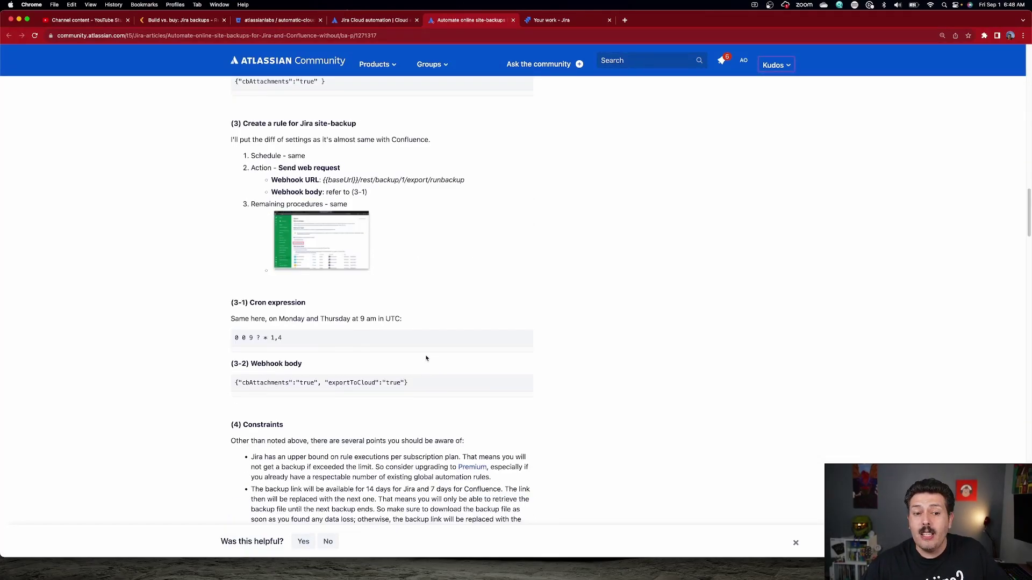
pyautogui.scroll(-3, 426, 359)
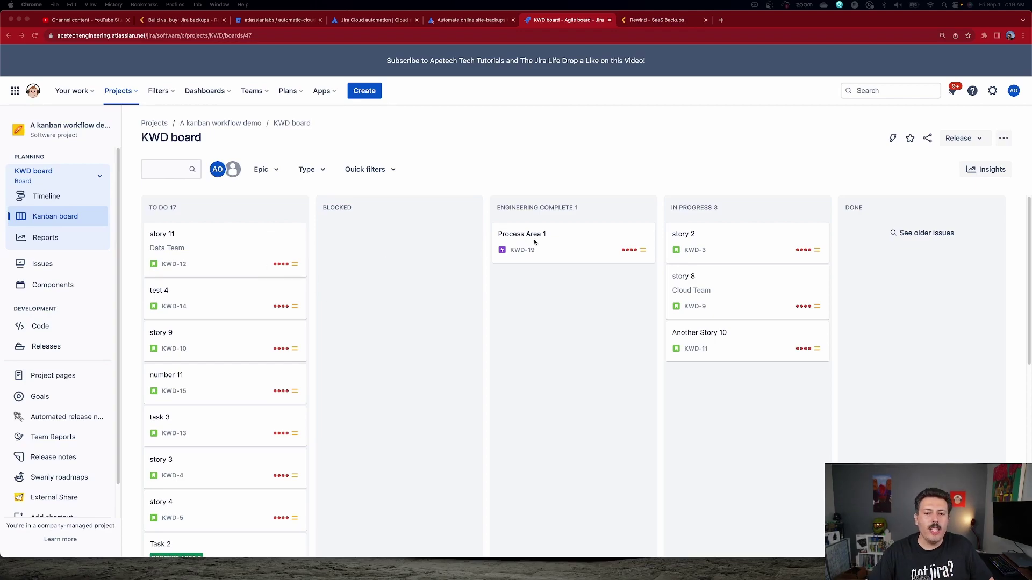
# Step: Open the Process Area 1 issue (KWD-19) on the Jira KWD board and permanently delete it
pyautogui.click(561, 235)
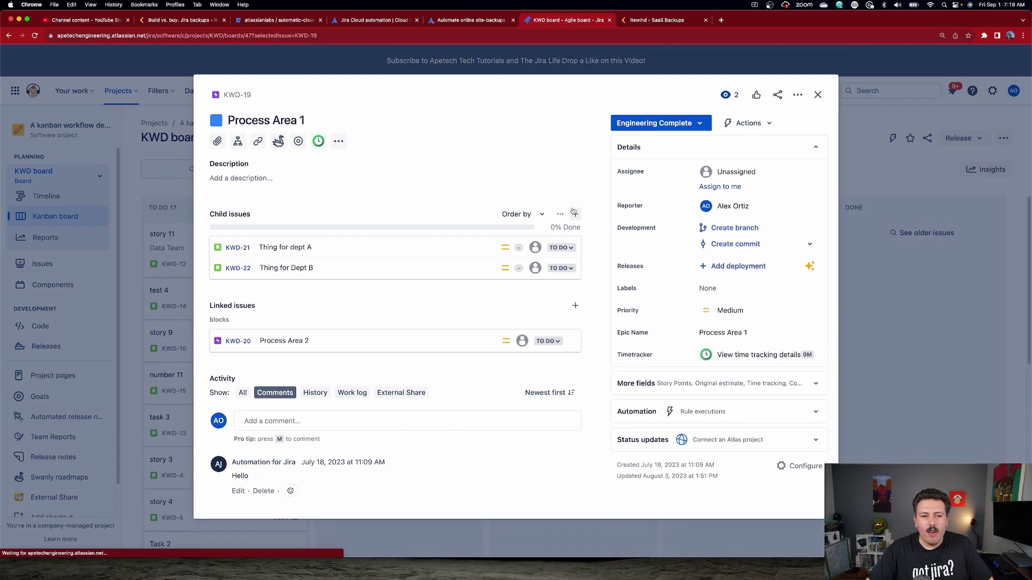
pyautogui.click(797, 95)
pyautogui.click(745, 329)
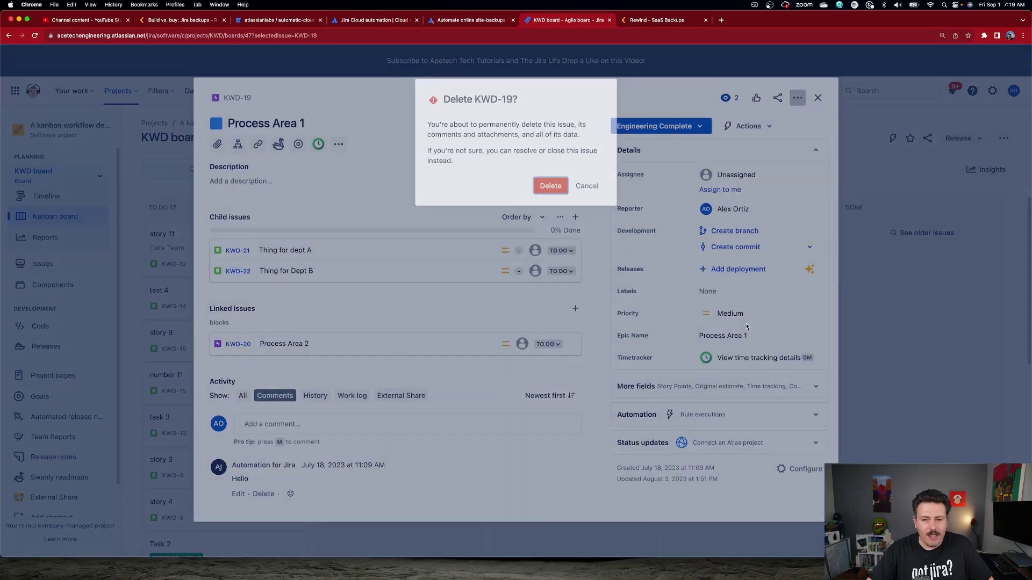
pyautogui.click(545, 184)
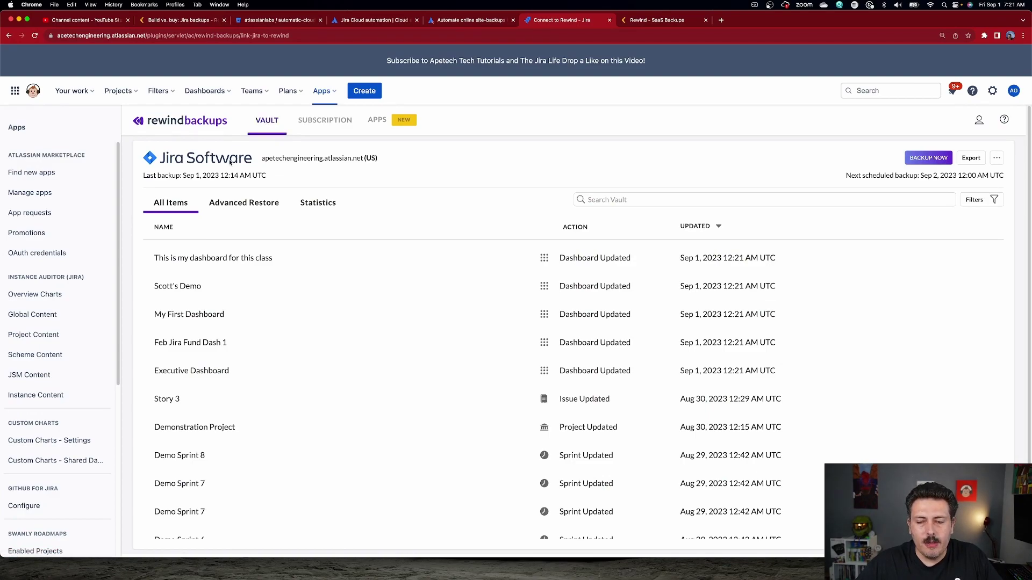
# Step: Highlight the last backup time in the Rewind vault and search the vault for KWD-19
pyautogui.moveTo(145, 179); pyautogui.dragTo(257, 176)
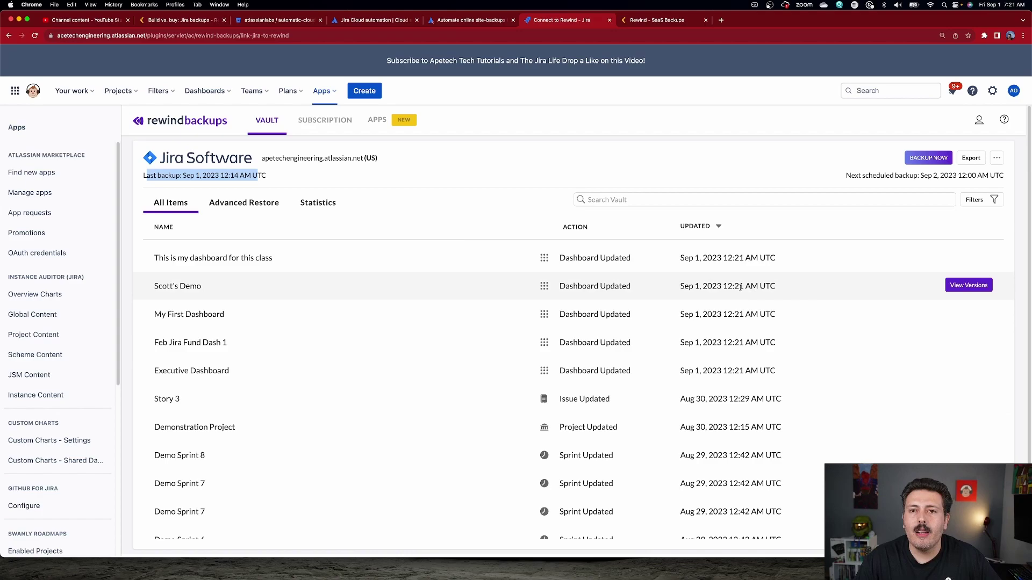
pyautogui.click(630, 200)
pyautogui.write('KWD-19')
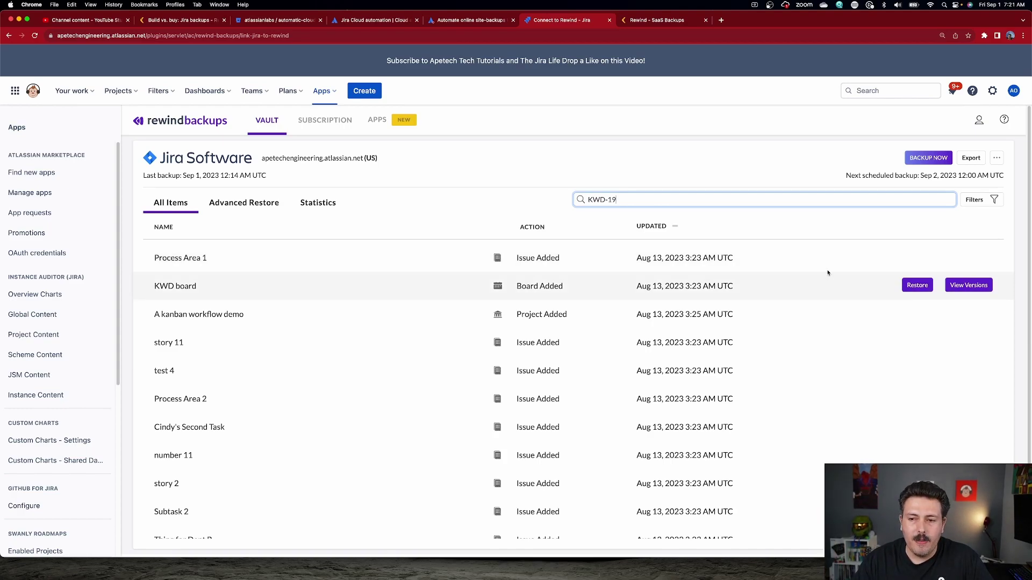
# Step: Restore the Process Area 1 issue to its backup as of September 1, 2023, 12:00 AM, and confirm the restore
pyautogui.click(917, 257)
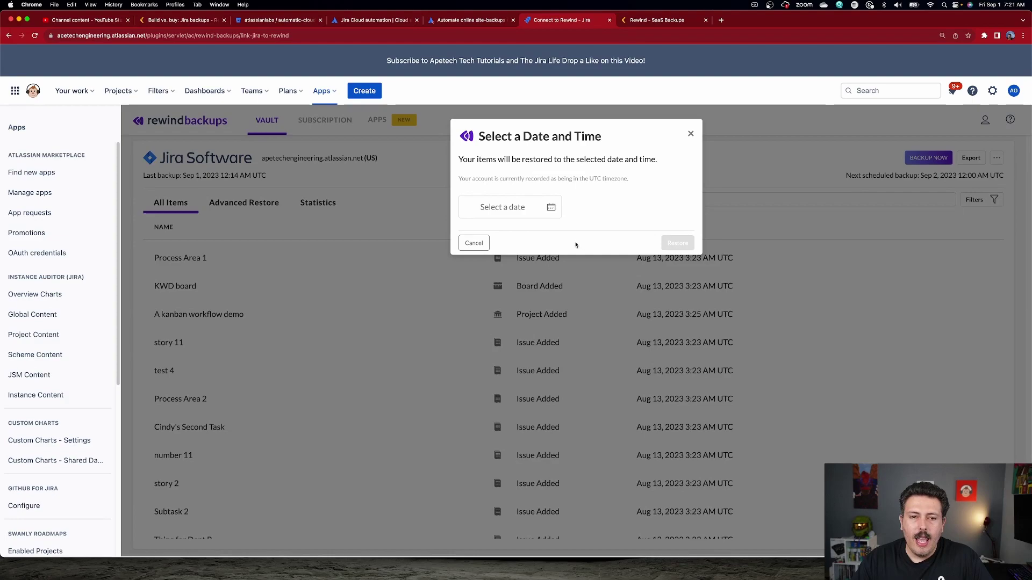
pyautogui.click(550, 208)
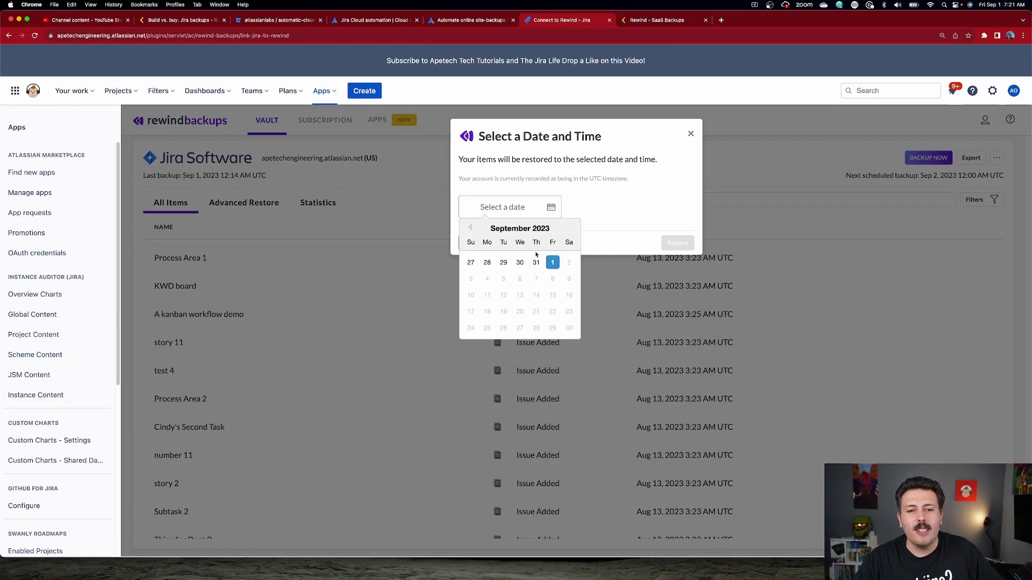
pyautogui.click(553, 263)
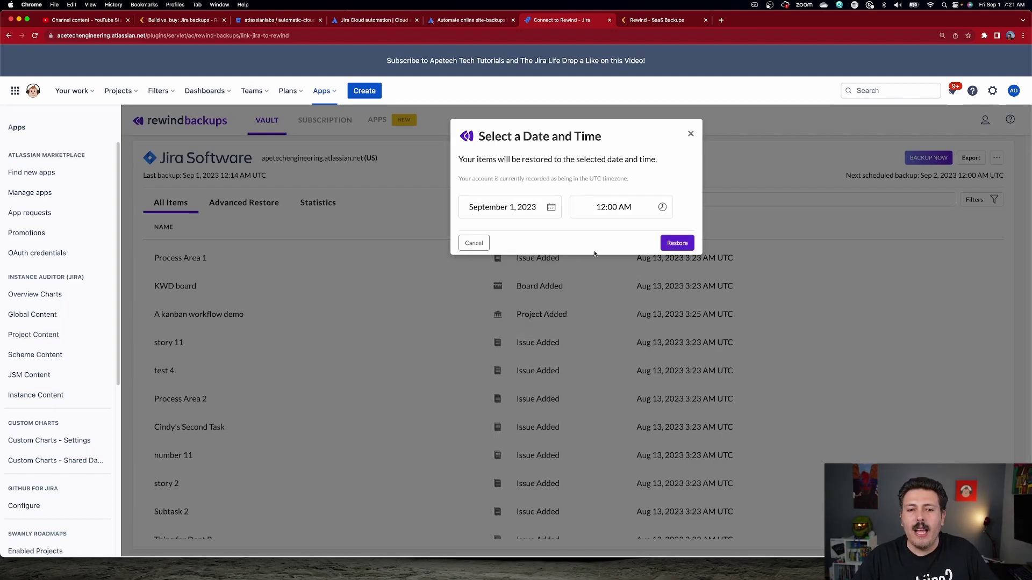
pyautogui.click(675, 244)
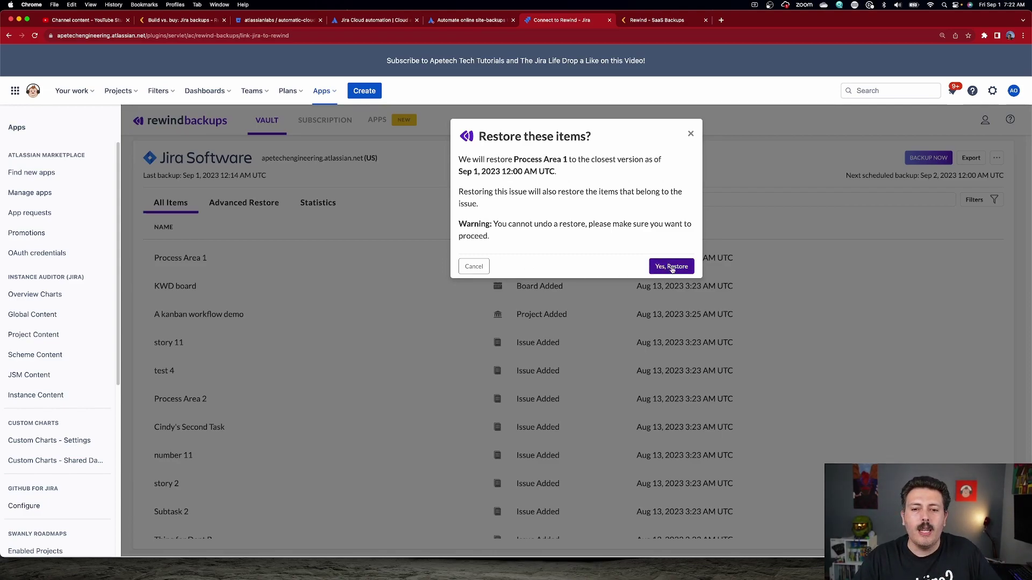
pyautogui.click(671, 268)
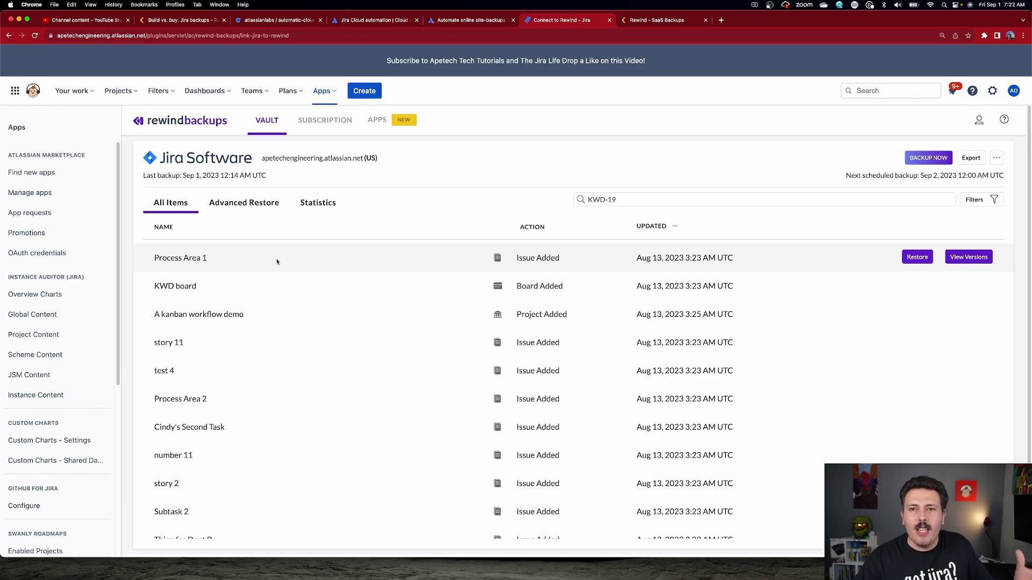
# Step: Examine the Advanced Restore explanation and its selectable restore dates without choosing one
pyautogui.click(253, 207)
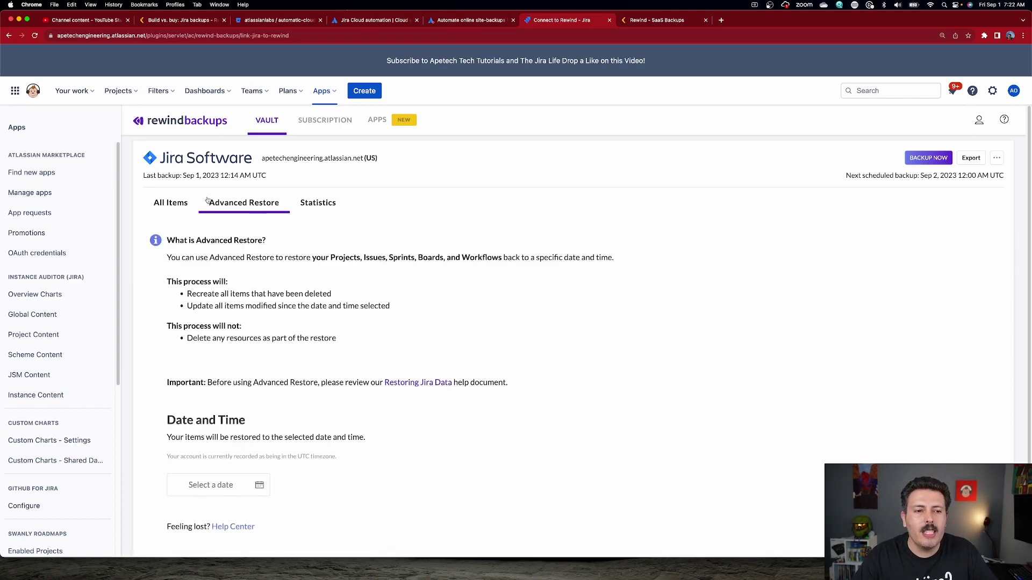
pyautogui.scroll(-2, 232, 430)
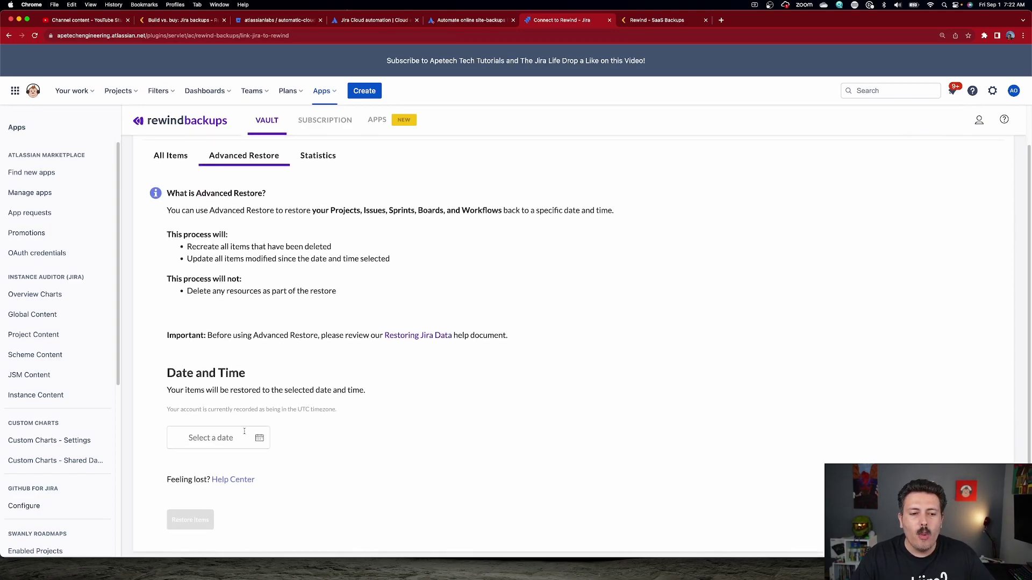
pyautogui.click(232, 437)
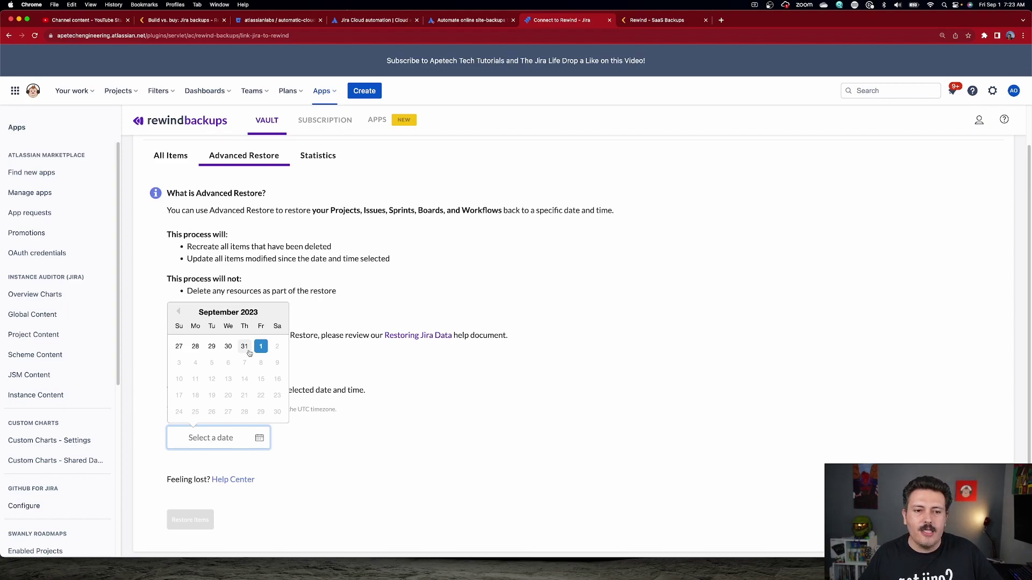
pyautogui.click(529, 234)
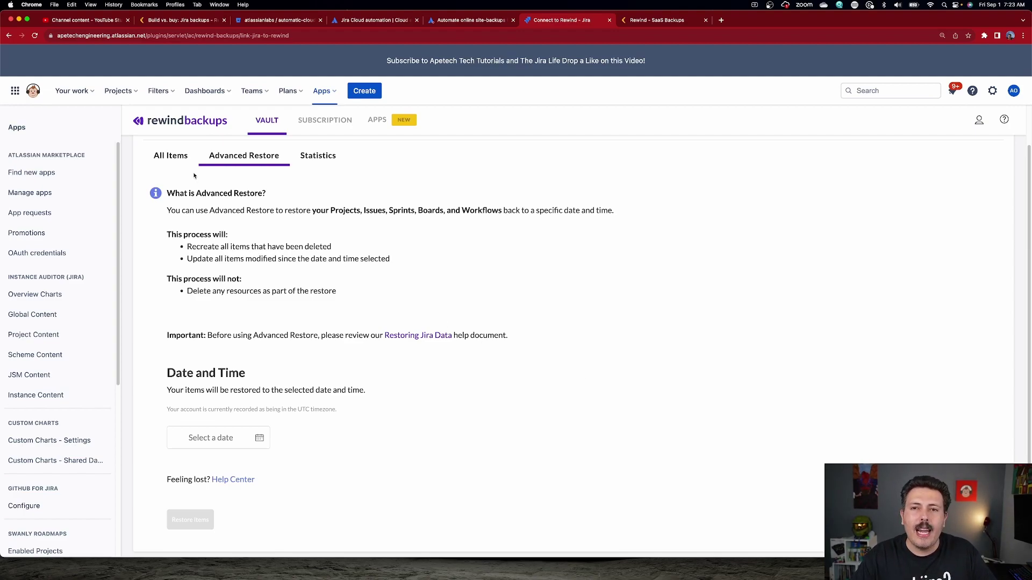
# Step: Open the issue list of the A kanban workflow demo (KWD) project and inspect the restored Process Area 1 issue's details
pyautogui.click(118, 93)
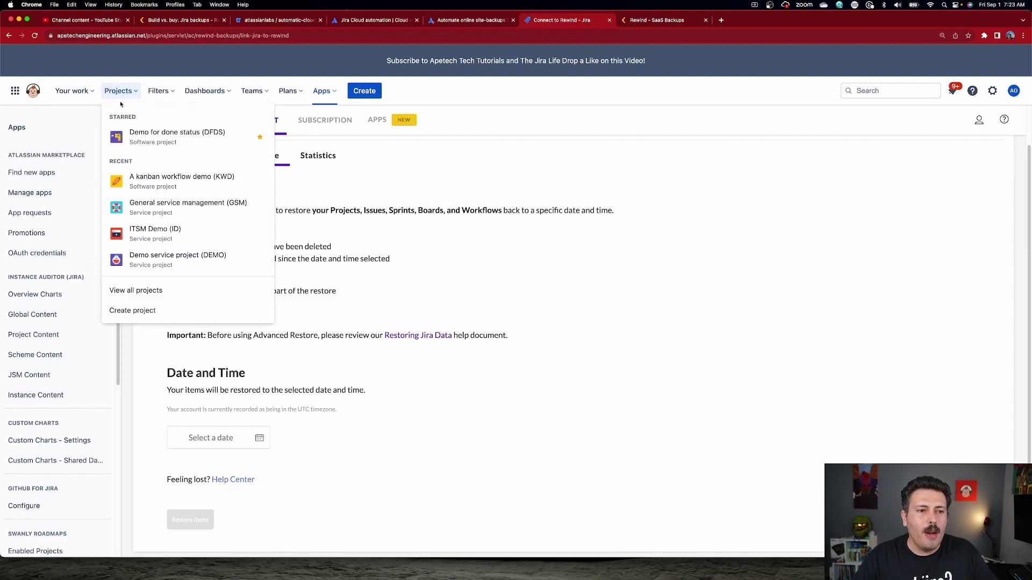
pyautogui.click(215, 183)
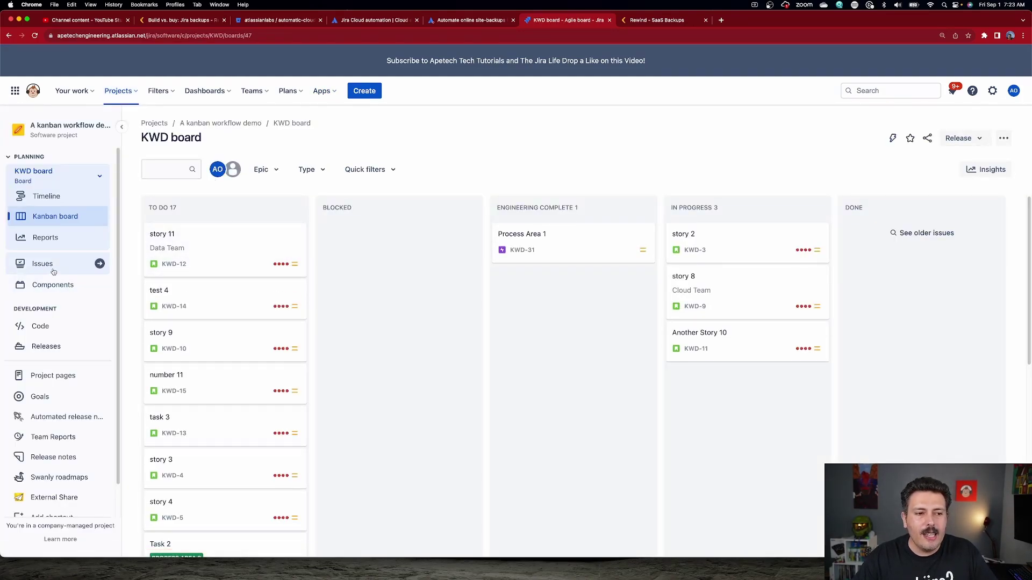
pyautogui.click(53, 271)
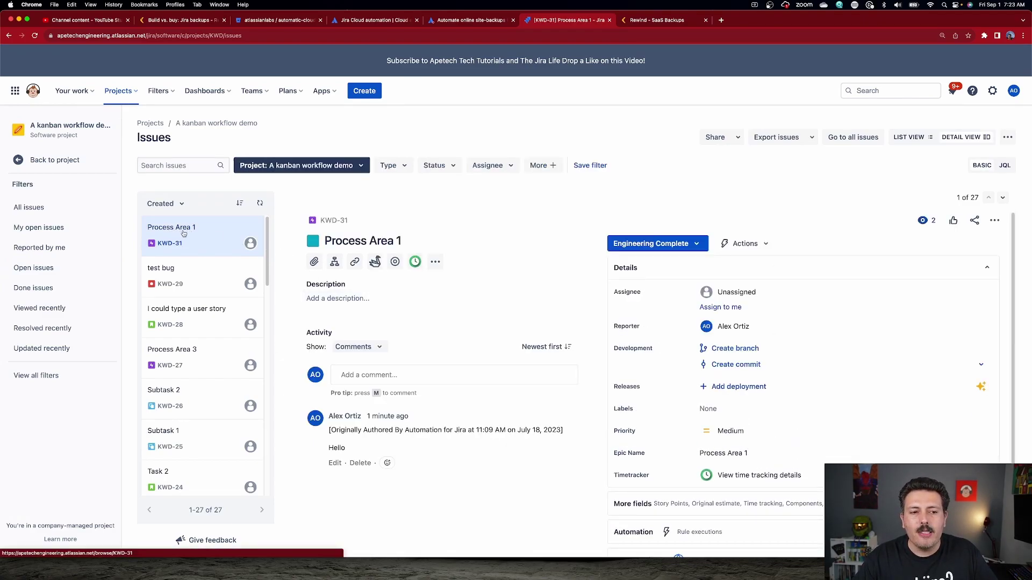
pyautogui.scroll(-1, 831, 407)
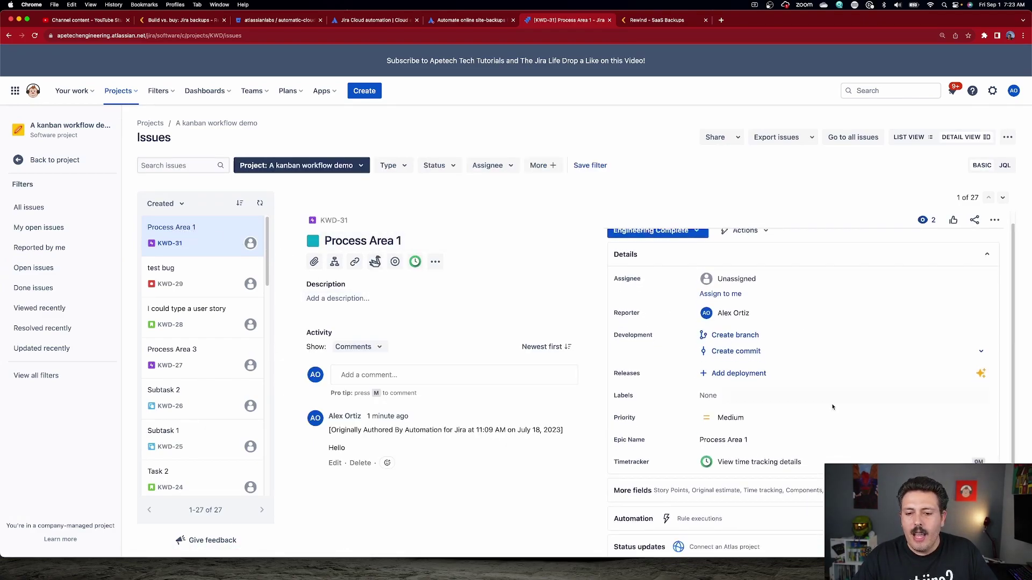
pyautogui.scroll(-3, 721, 510)
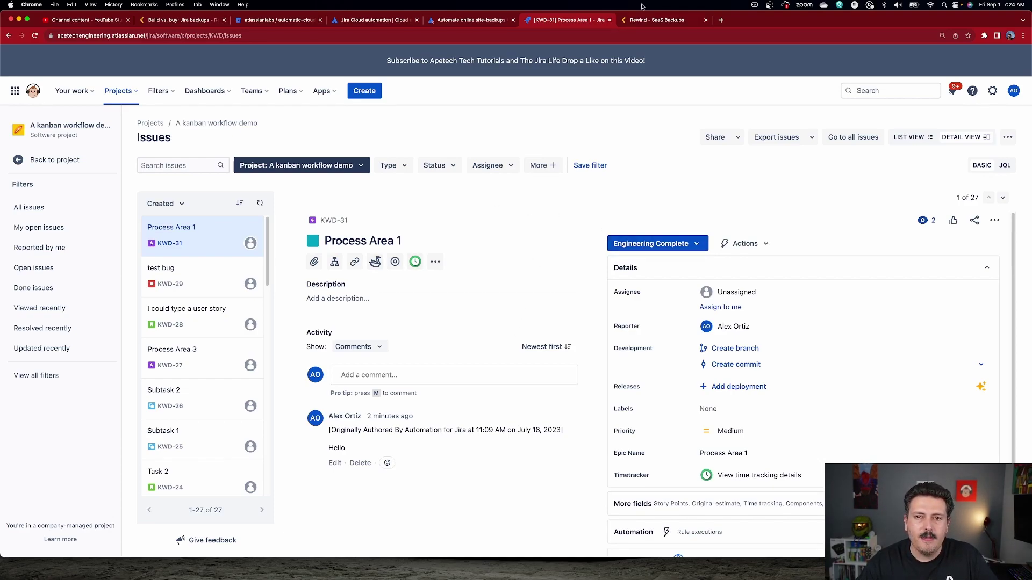
# Step: Return to the Rewind vault and highlight the next scheduled backup time
pyautogui.press('super+bracketright')
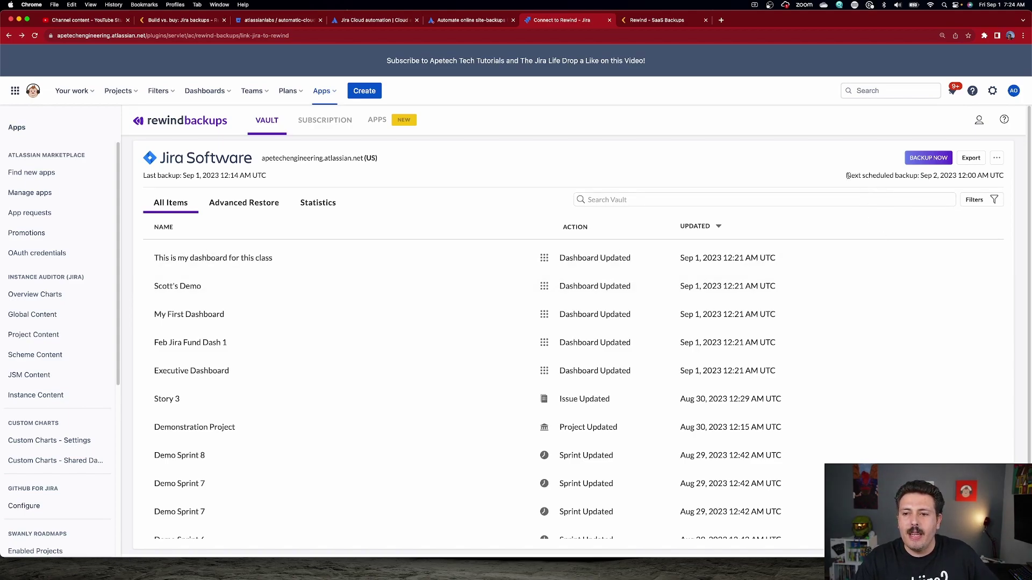
pyautogui.moveTo(846, 175); pyautogui.dragTo(965, 173)
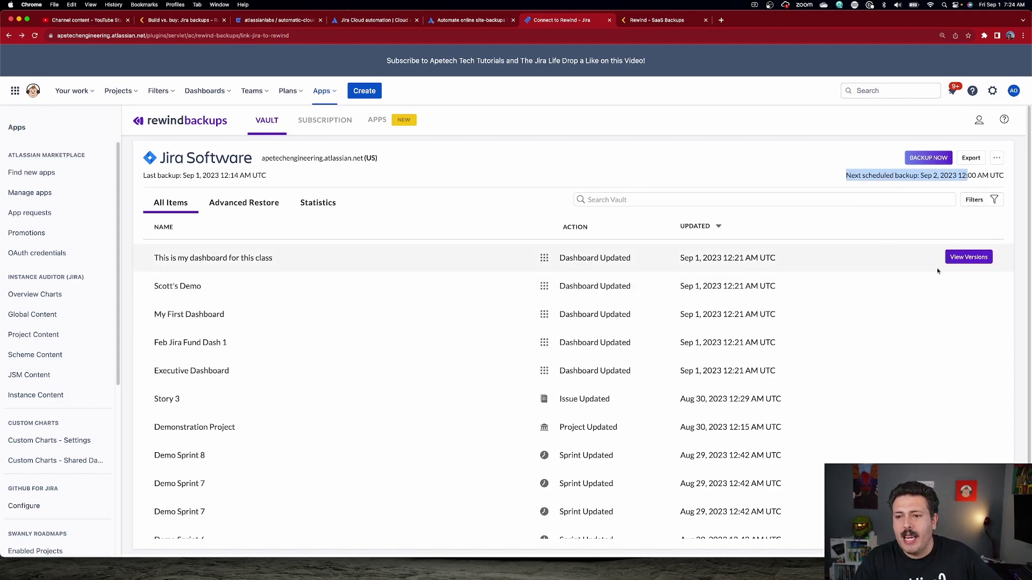